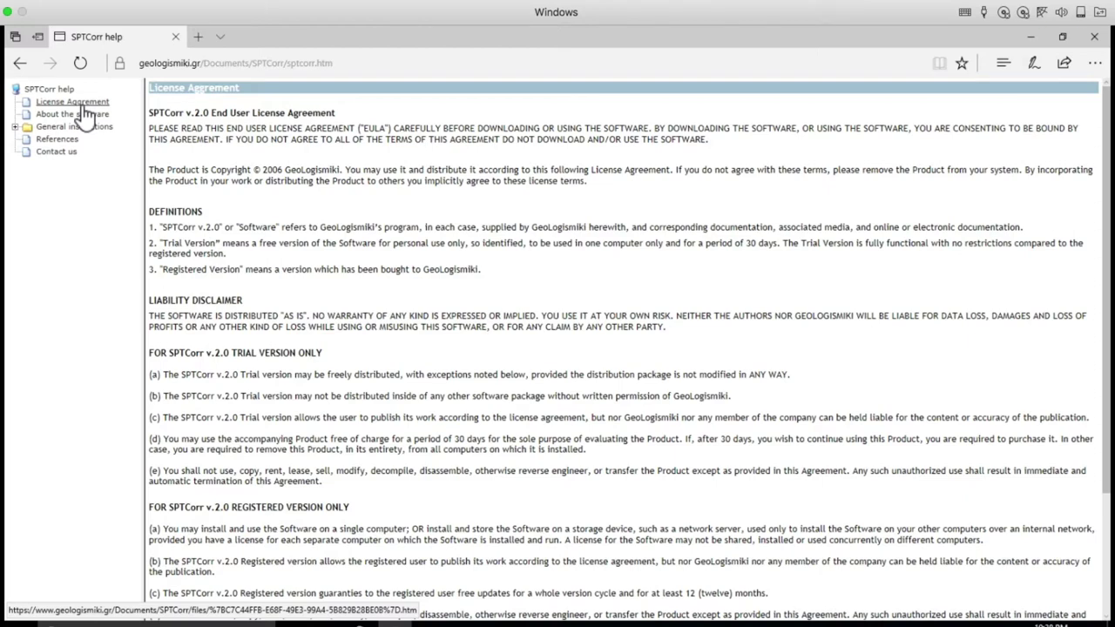
- Read the help pages About the software, General instructions, SPT calculation parameters and Other parameters
{"action": "left_click", "coordinate": [82, 117]}
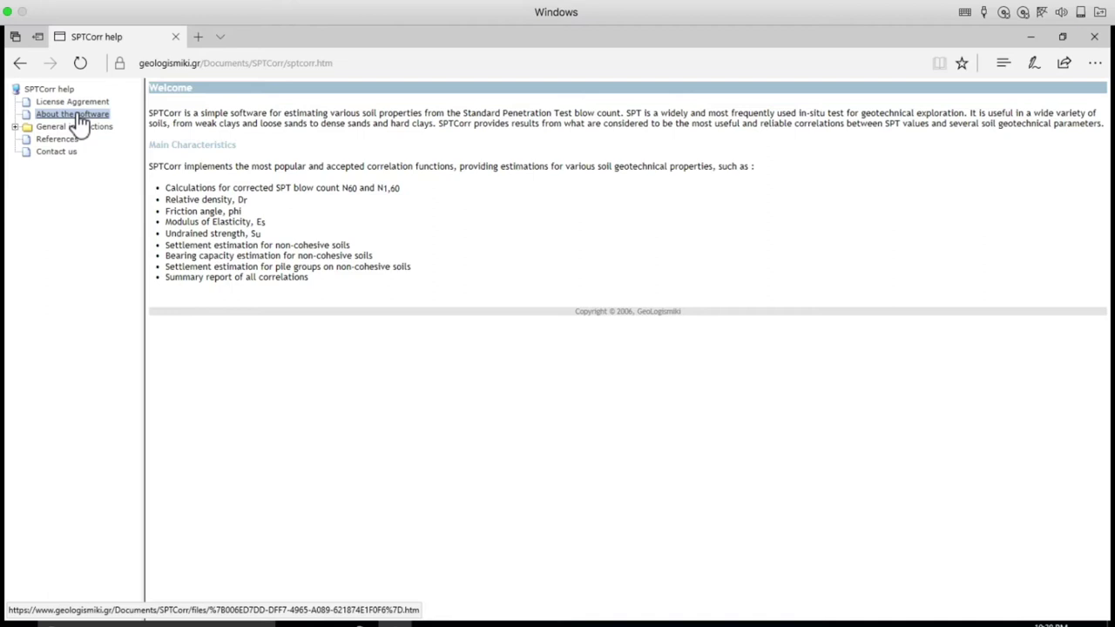
{"action": "left_click", "coordinate": [75, 130]}
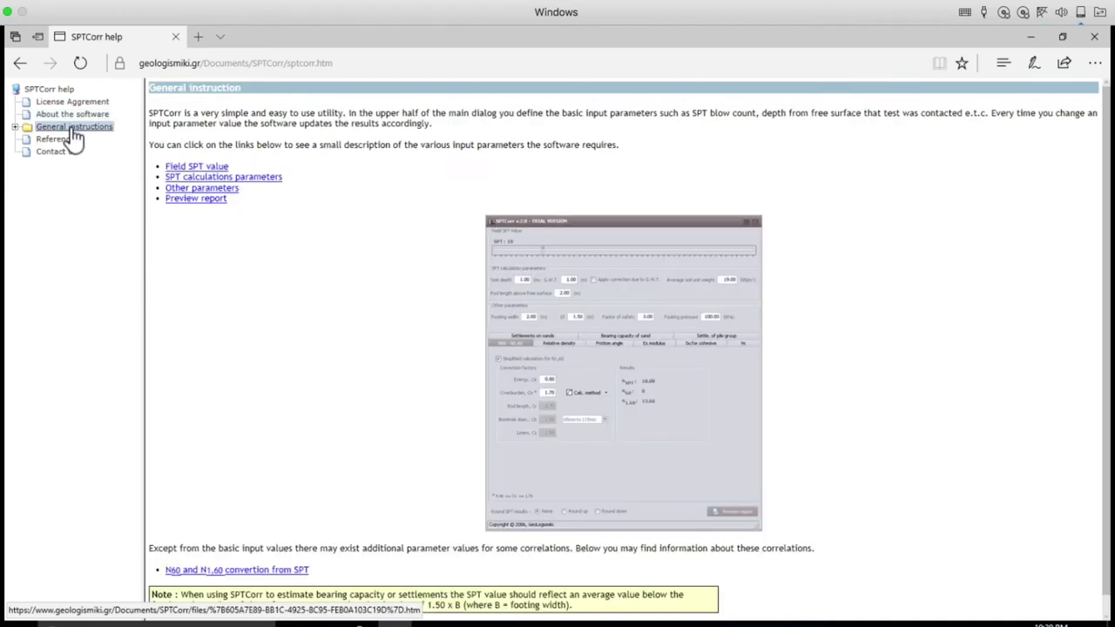
{"action": "left_click", "coordinate": [193, 179]}
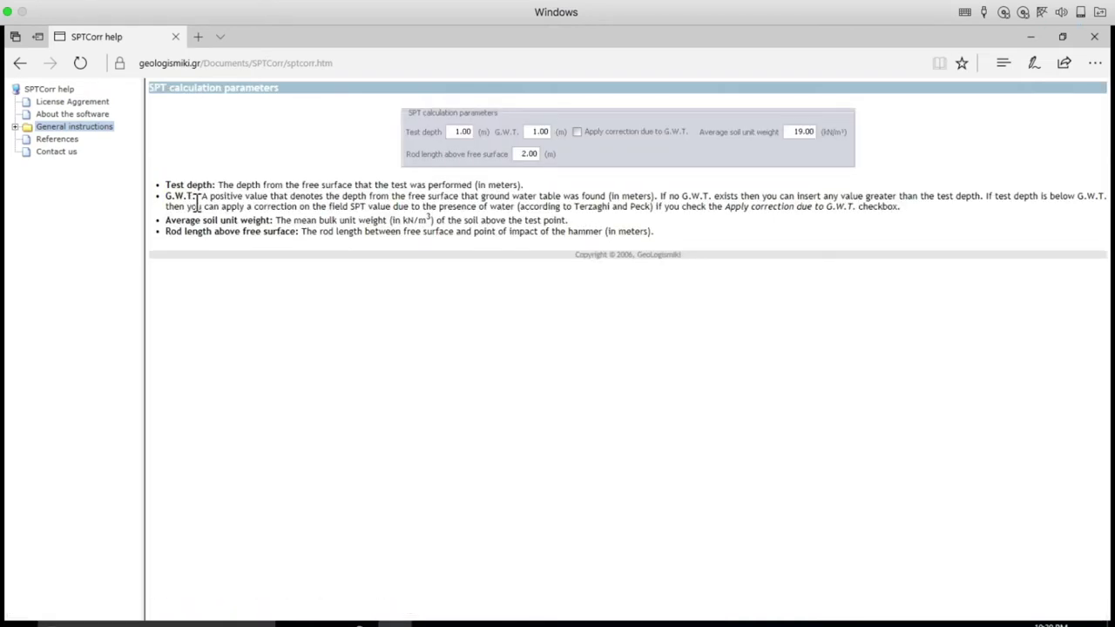
{"action": "left_click", "coordinate": [18, 128]}
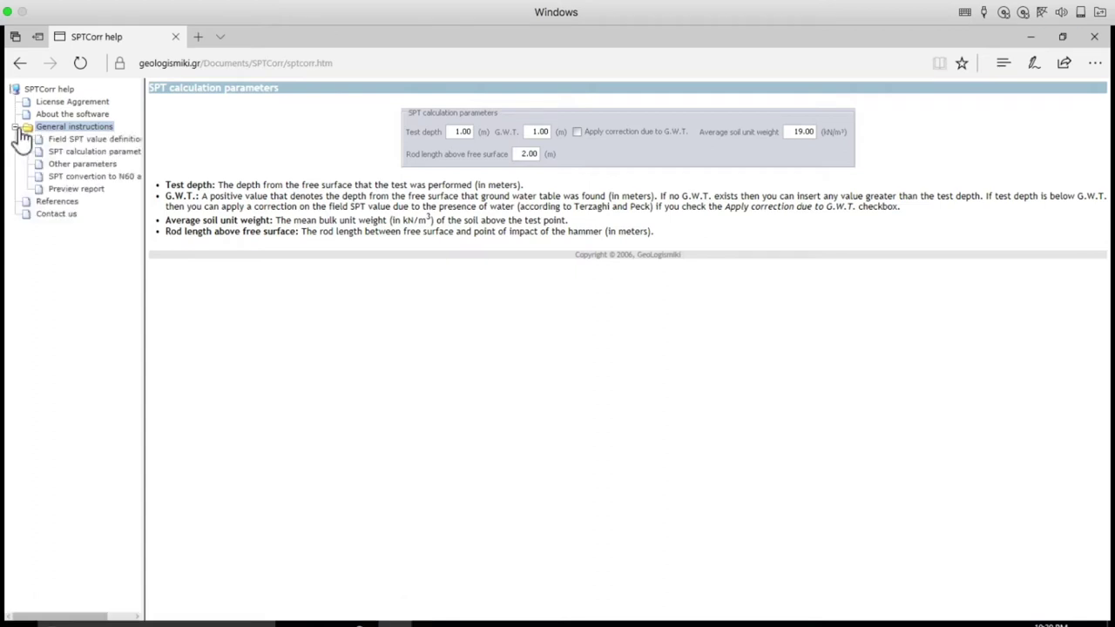
{"action": "left_click", "coordinate": [74, 165]}
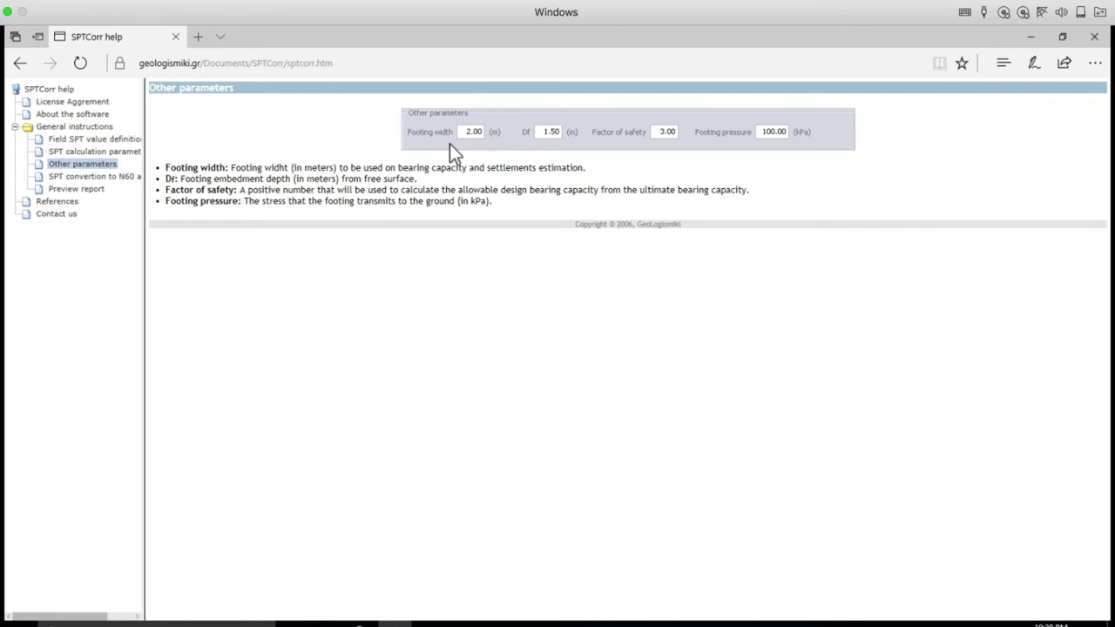
- Examine the N60 conversion help page, including the energy correction ranges for each hammer type, and the References page
{"action": "left_click", "coordinate": [106, 178]}
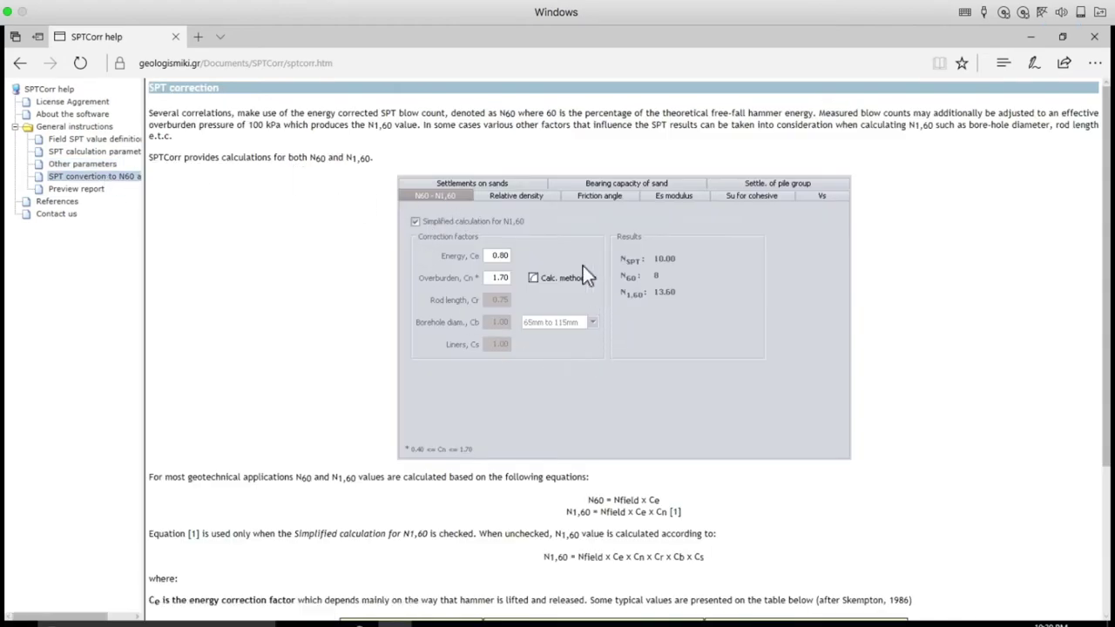
{"action": "scroll", "coordinate": [530, 325], "scroll_direction": "down", "scroll_amount": 3}
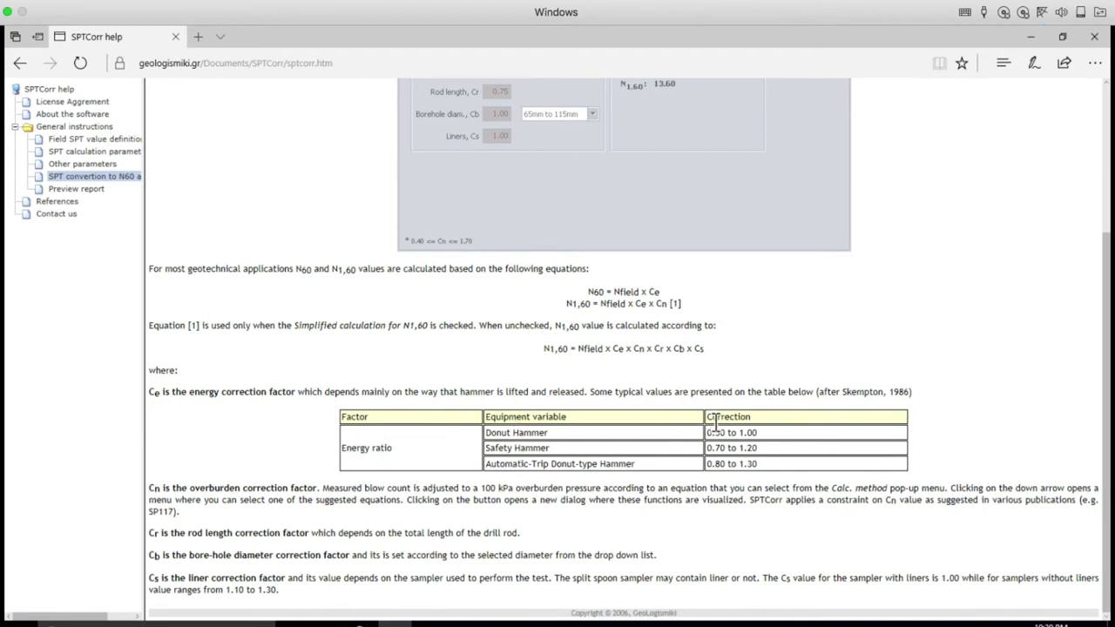
{"action": "left_click_drag", "start_coordinate": [761, 433], "coordinate": [706, 436]}
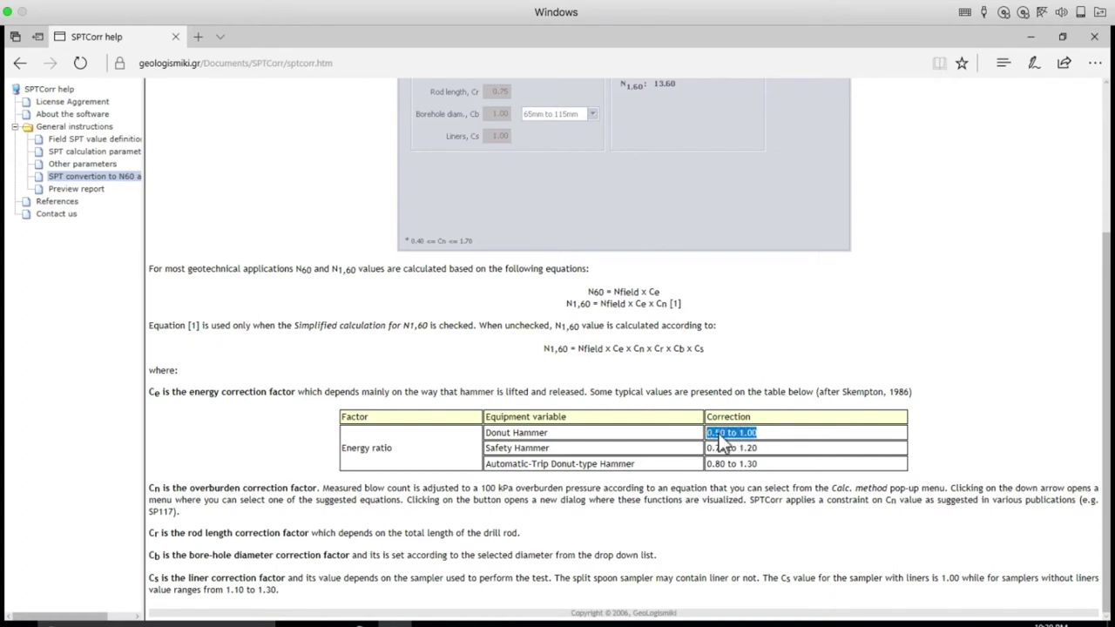
{"action": "left_click", "coordinate": [762, 446]}
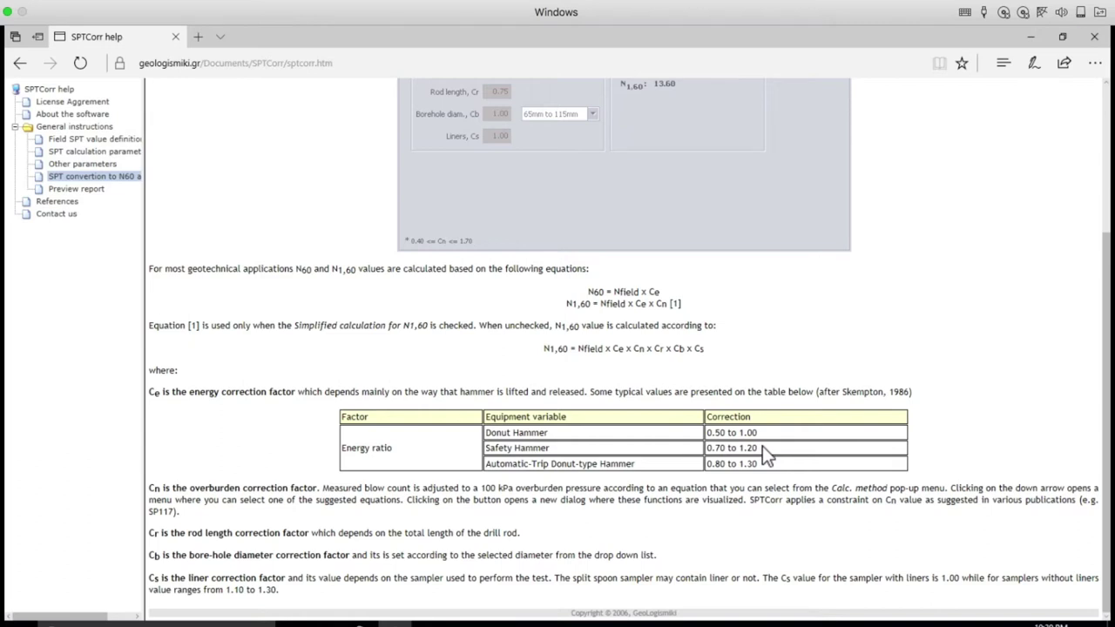
{"action": "left_click_drag", "start_coordinate": [762, 446], "coordinate": [740, 449]}
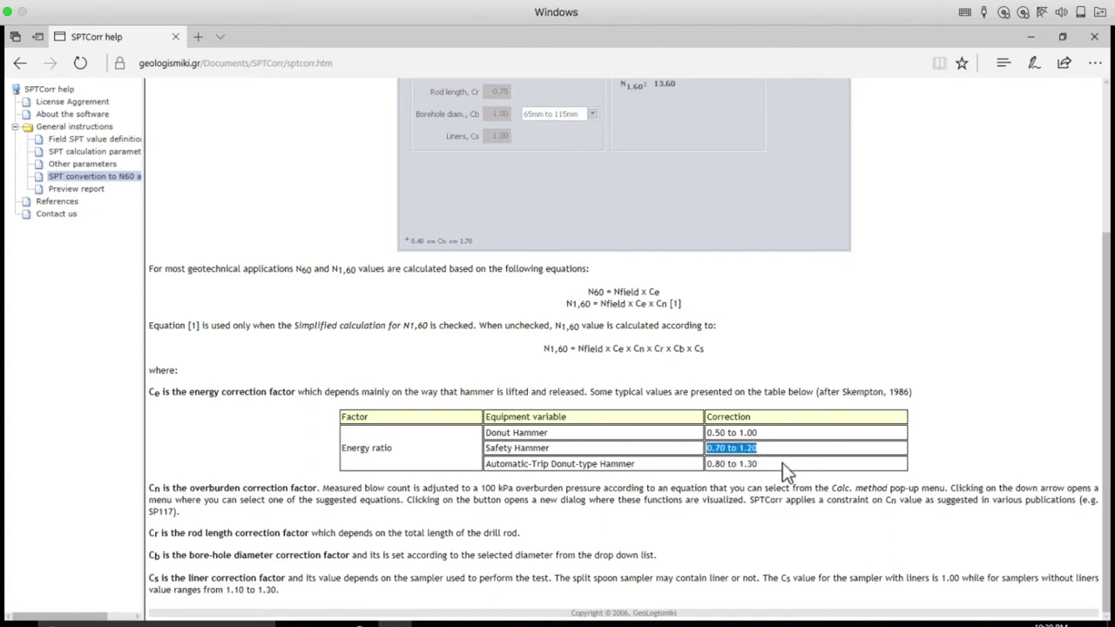
{"action": "left_click", "coordinate": [773, 459]}
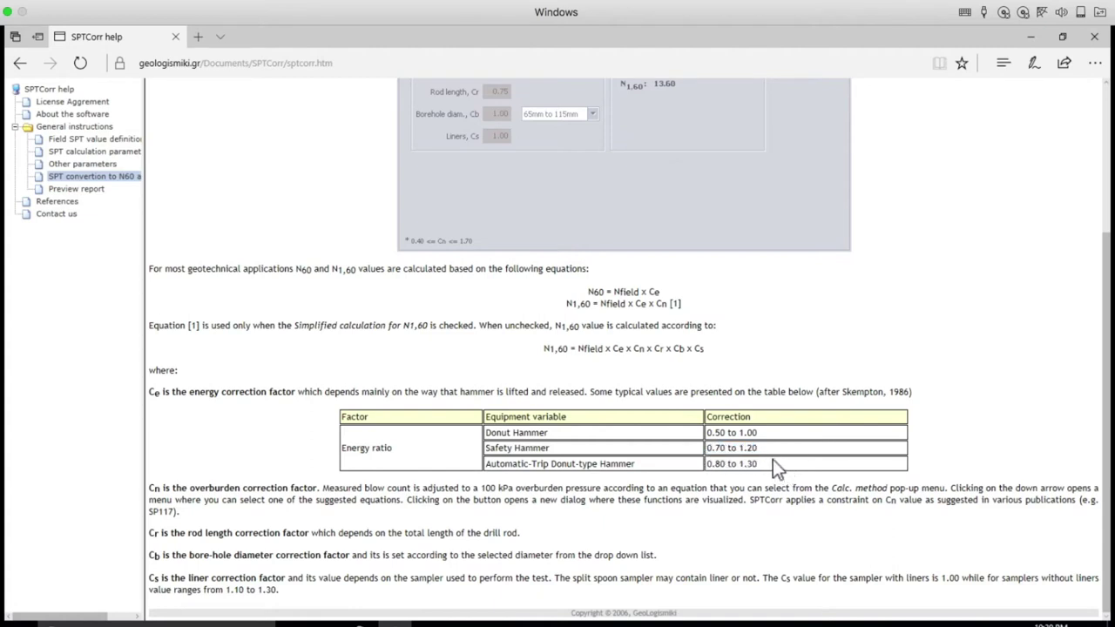
{"action": "left_click_drag", "start_coordinate": [768, 462], "coordinate": [714, 465]}
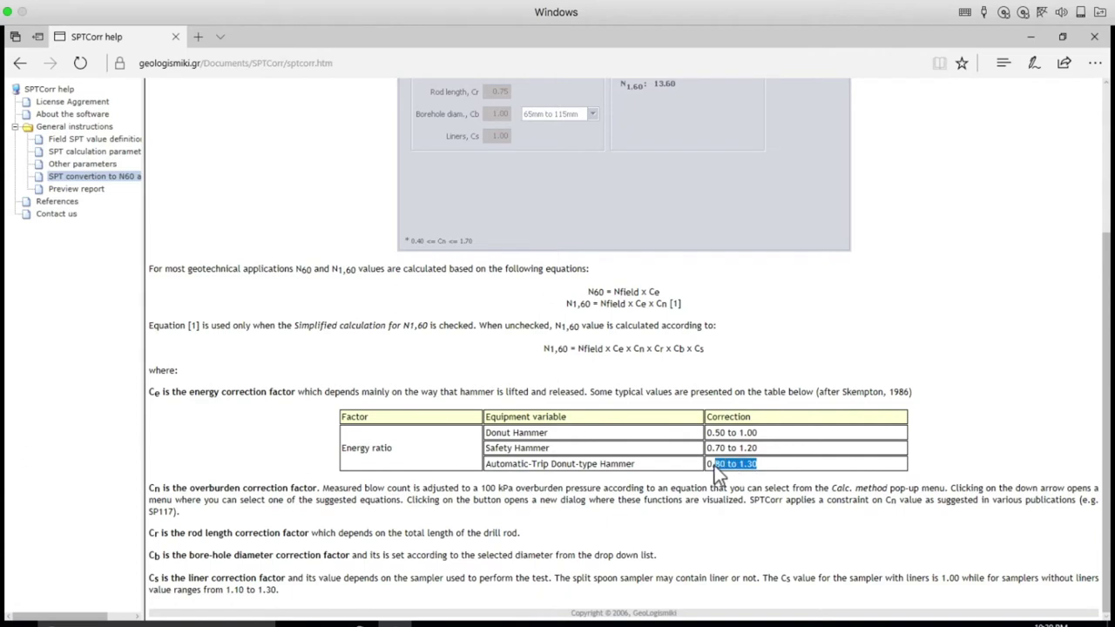
{"action": "scroll", "coordinate": [627, 391], "scroll_direction": "up", "scroll_amount": 2}
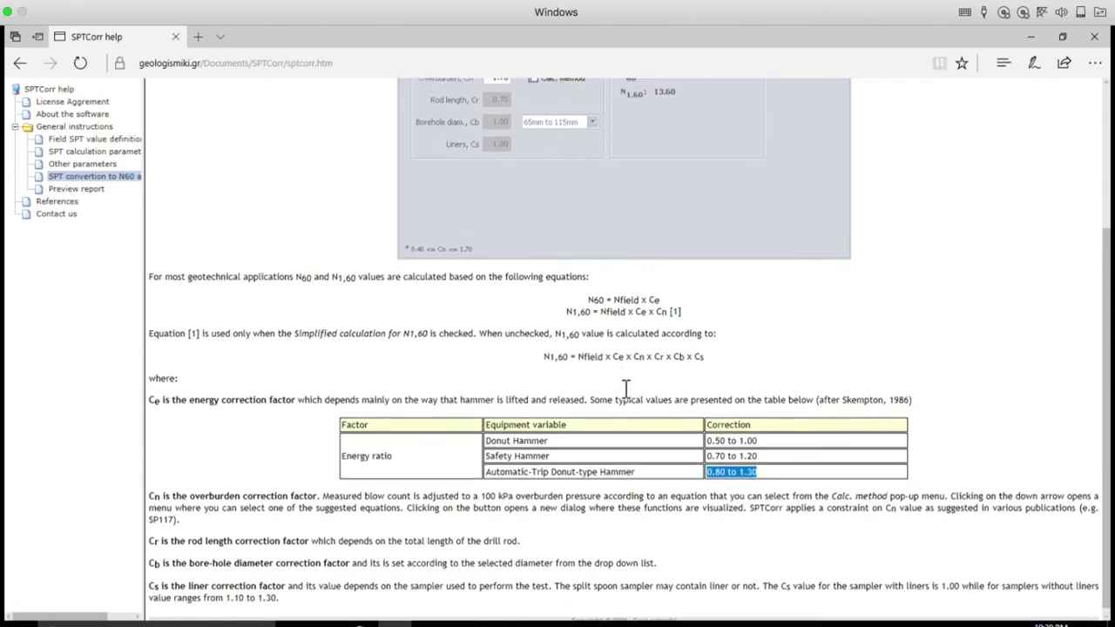
{"action": "scroll", "coordinate": [625, 391], "scroll_direction": "up", "scroll_amount": 1}
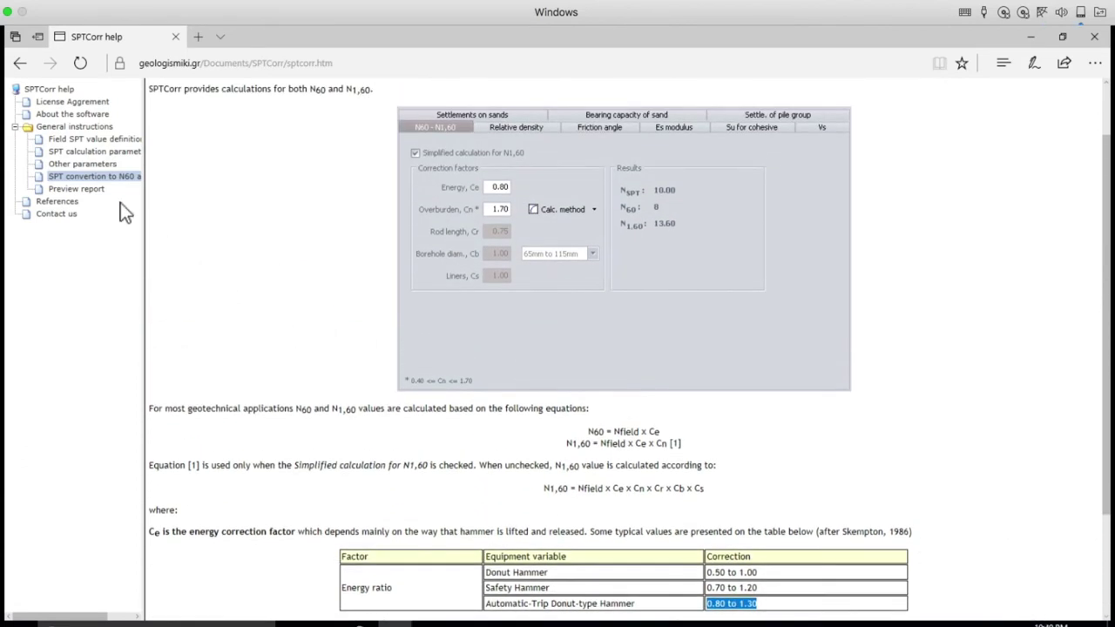
{"action": "scroll", "coordinate": [243, 267], "scroll_direction": "up", "scroll_amount": 1}
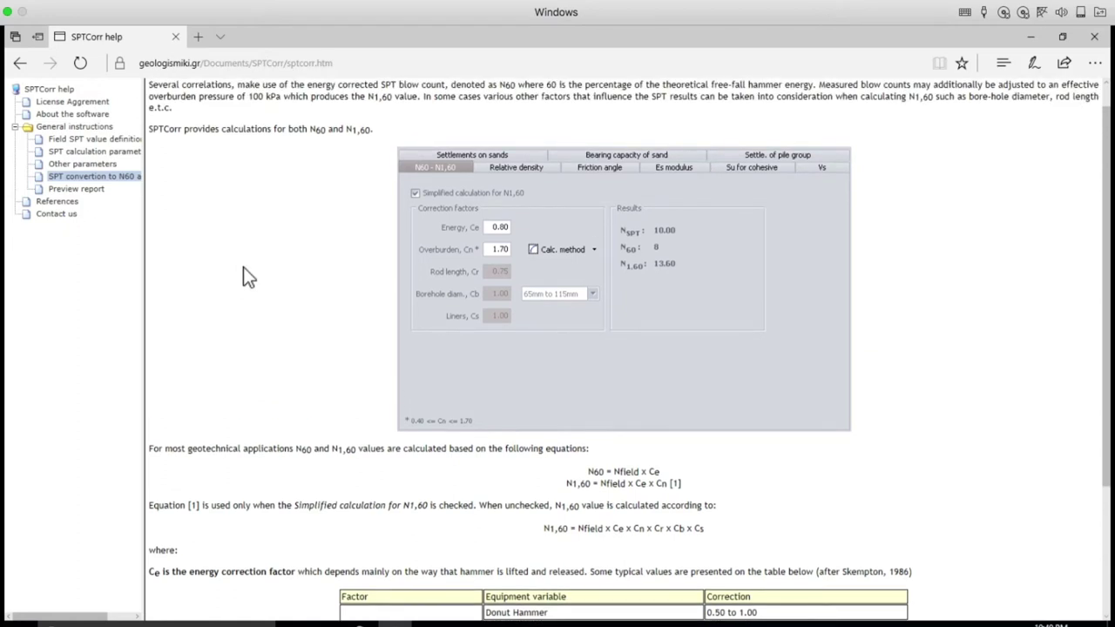
{"action": "left_click", "coordinate": [57, 202]}
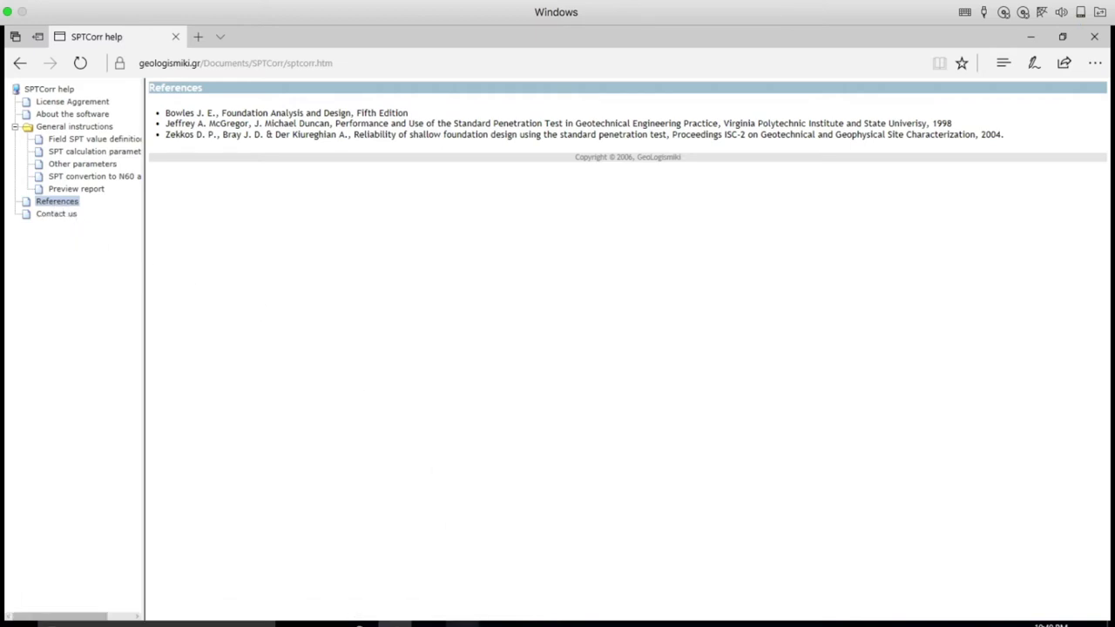
- Switch to SPTCorr, minimise the help browser and set the field SPT value to 14
{"action": "left_click", "coordinate": [464, 621]}
{"action": "left_click", "coordinate": [1029, 36]}
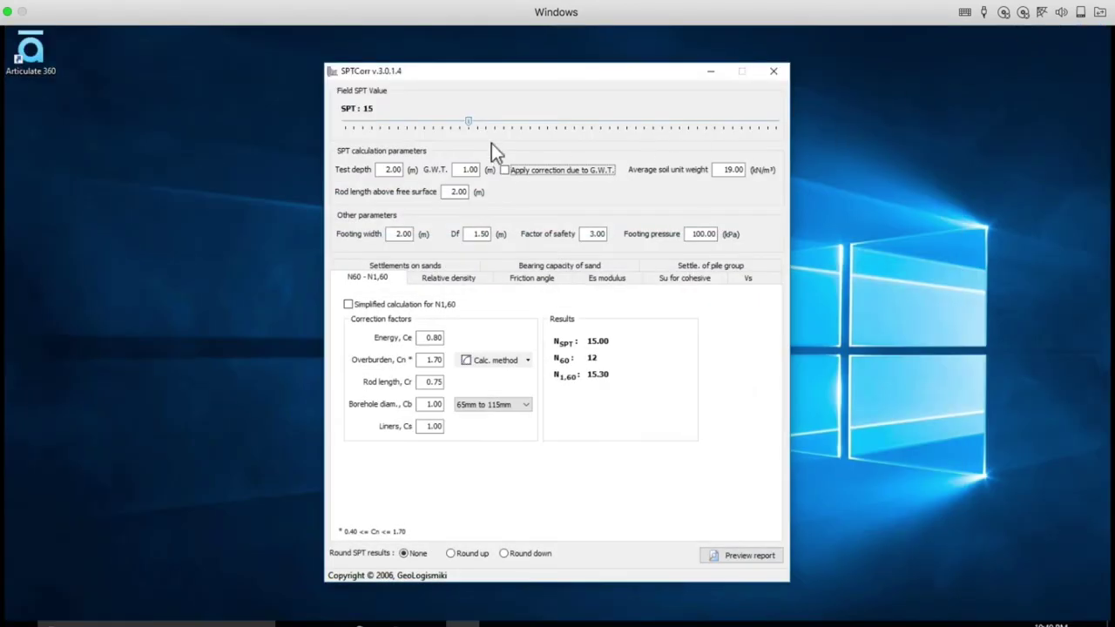
{"action": "left_click", "coordinate": [468, 123]}
{"action": "mouse_move", "coordinate": [469, 122]}
{"action": "left_mouse_down"}
{"action": "mouse_move", "coordinate": [396, 128]}
{"action": "mouse_move", "coordinate": [508, 134]}
{"action": "mouse_move", "coordinate": [459, 131]}
{"action": "left_mouse_up"}
- Review the test depth, rod length and footing width inputs and the borehole diameter options, keeping 65mm to 115mm
{"action": "double_click", "coordinate": [399, 168]}
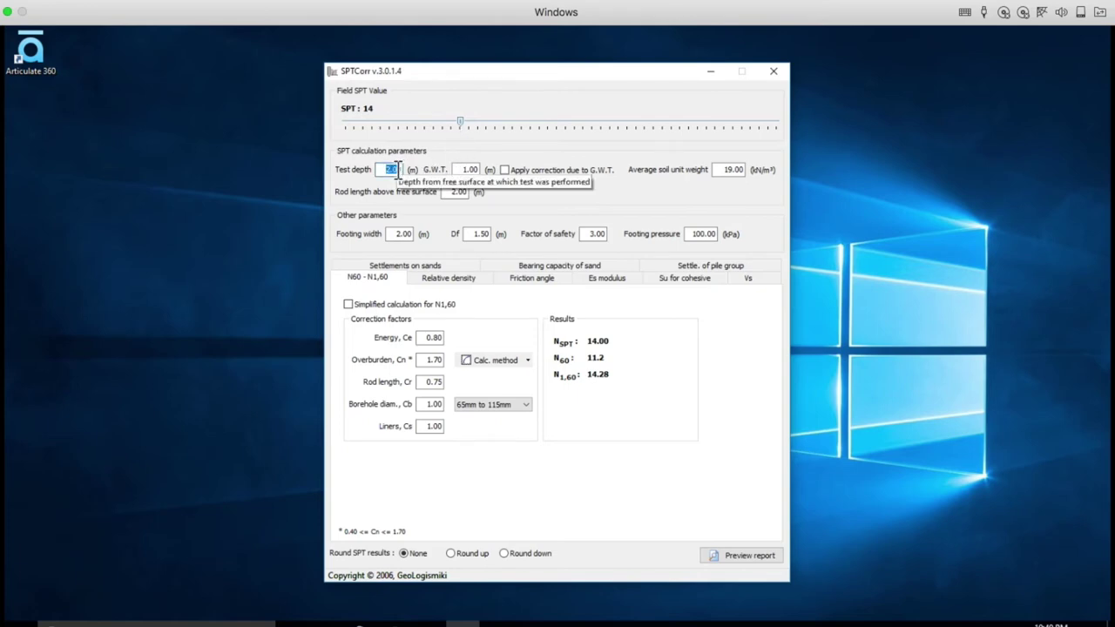
{"action": "left_click", "coordinate": [397, 169]}
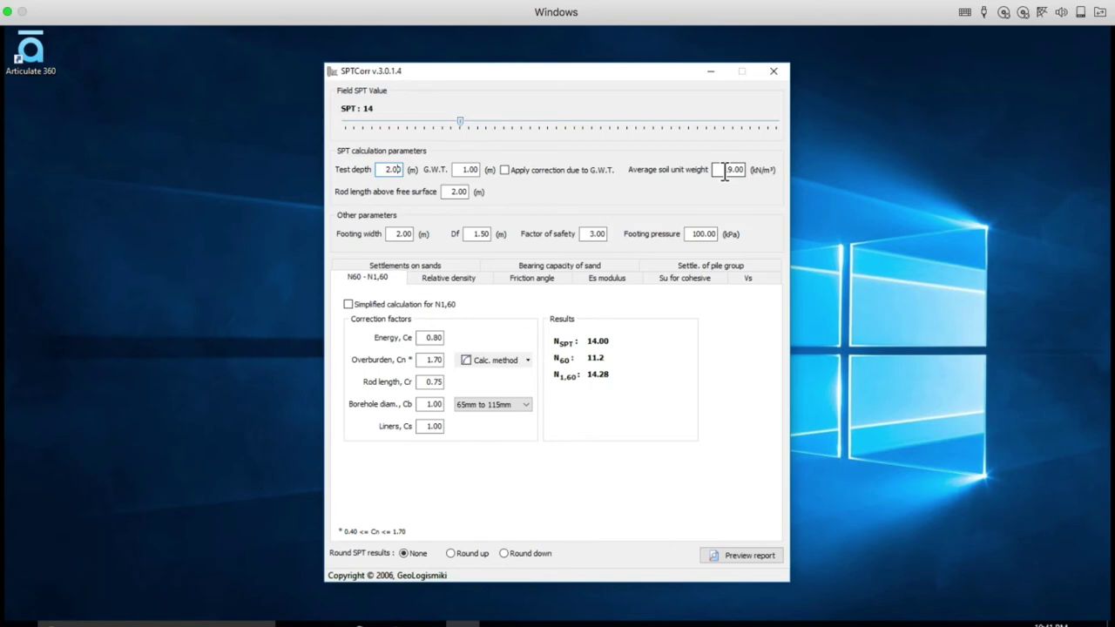
{"action": "double_click", "coordinate": [452, 192]}
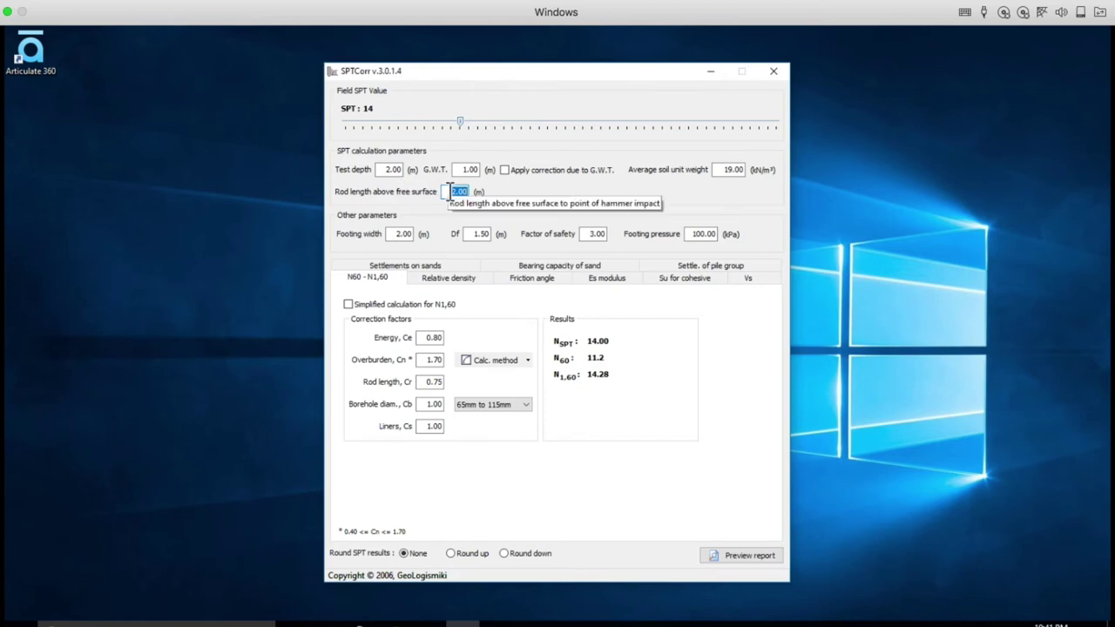
{"action": "left_click", "coordinate": [527, 405]}
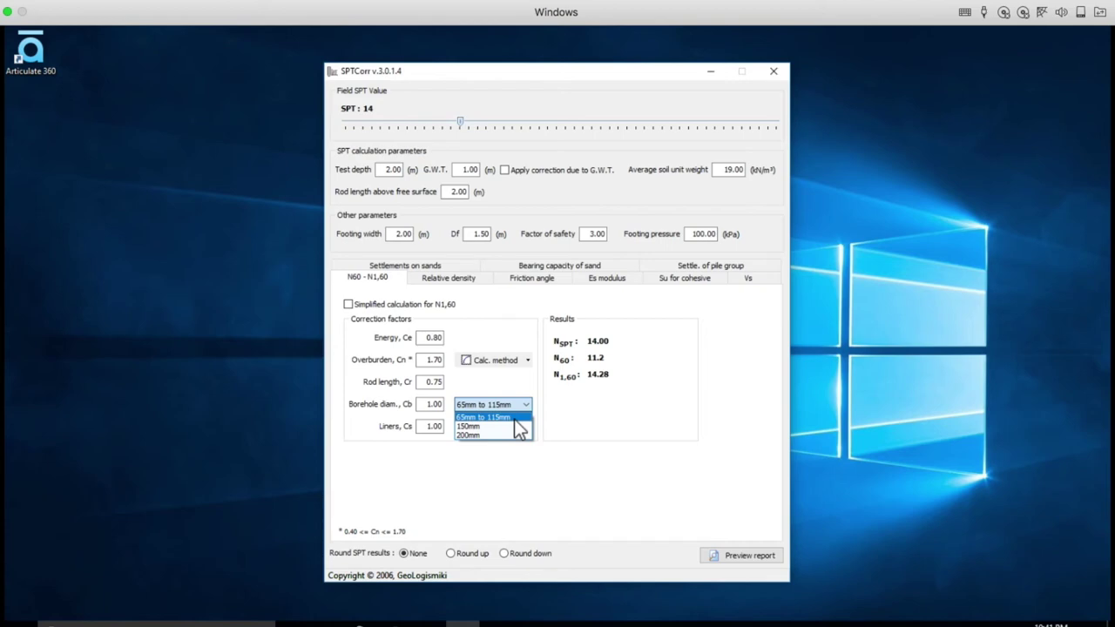
{"action": "left_click", "coordinate": [515, 419]}
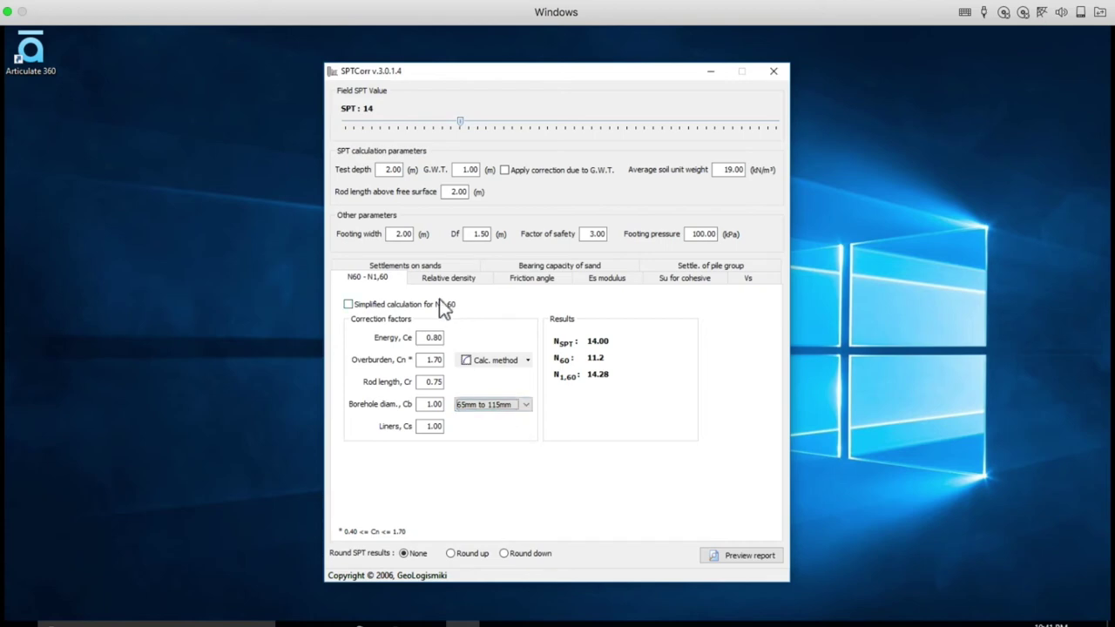
{"action": "left_click_drag", "start_coordinate": [389, 234], "coordinate": [410, 234]}
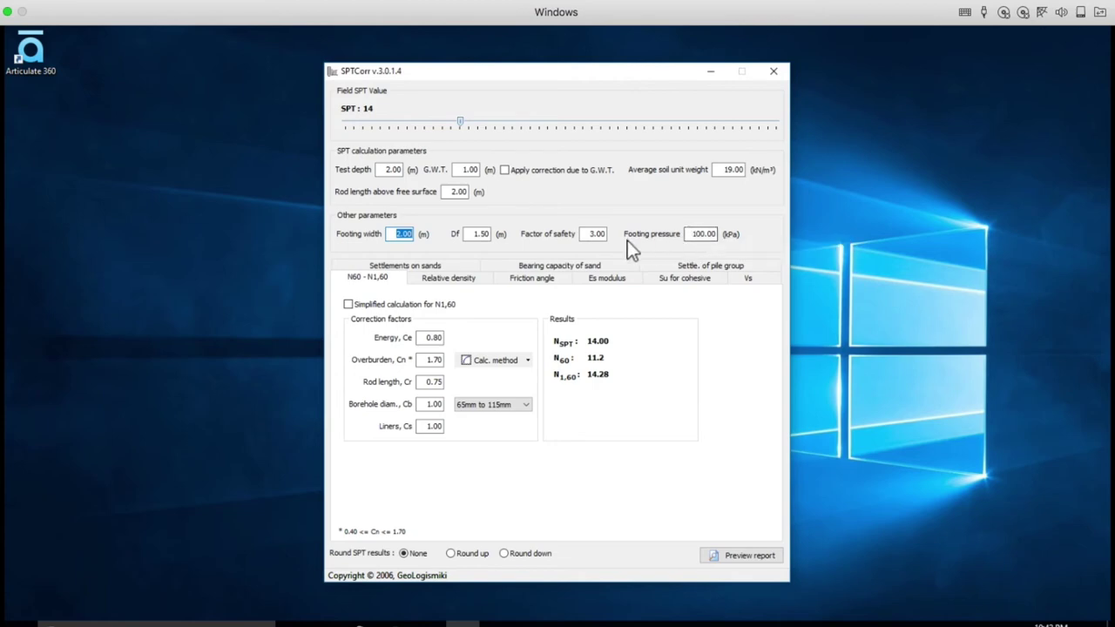
- Compare the N1,60 results with and without the simplified calculation, keeping energy factor Ce at 0.80 and leaving the simplified calculation enabled
{"action": "left_click", "coordinate": [349, 305]}
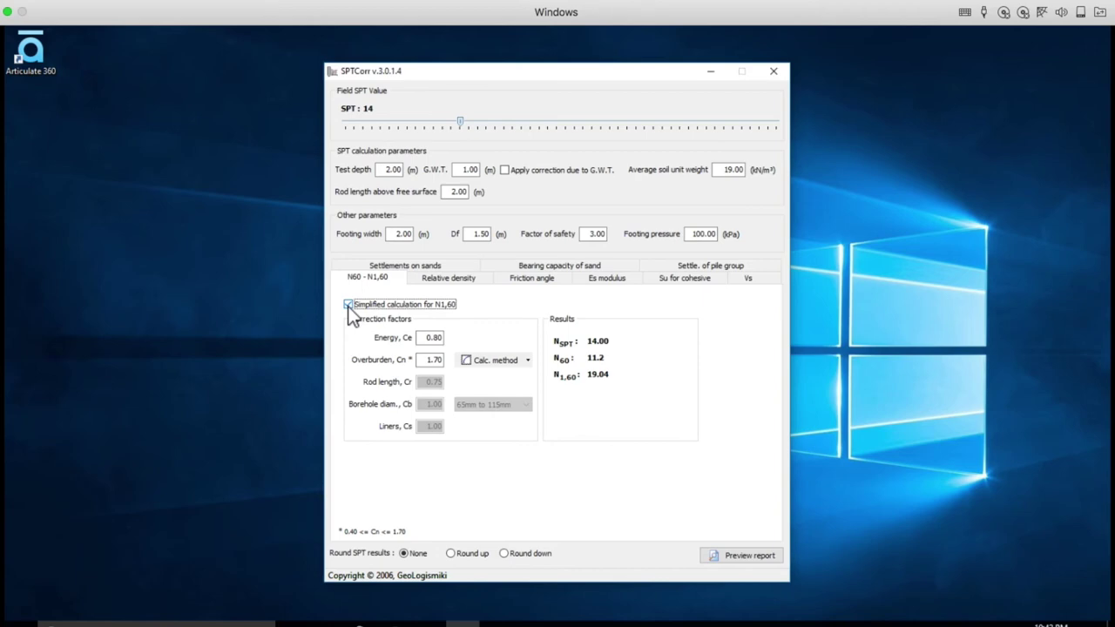
{"action": "left_click", "coordinate": [349, 305]}
{"action": "double_click", "coordinate": [429, 337]}
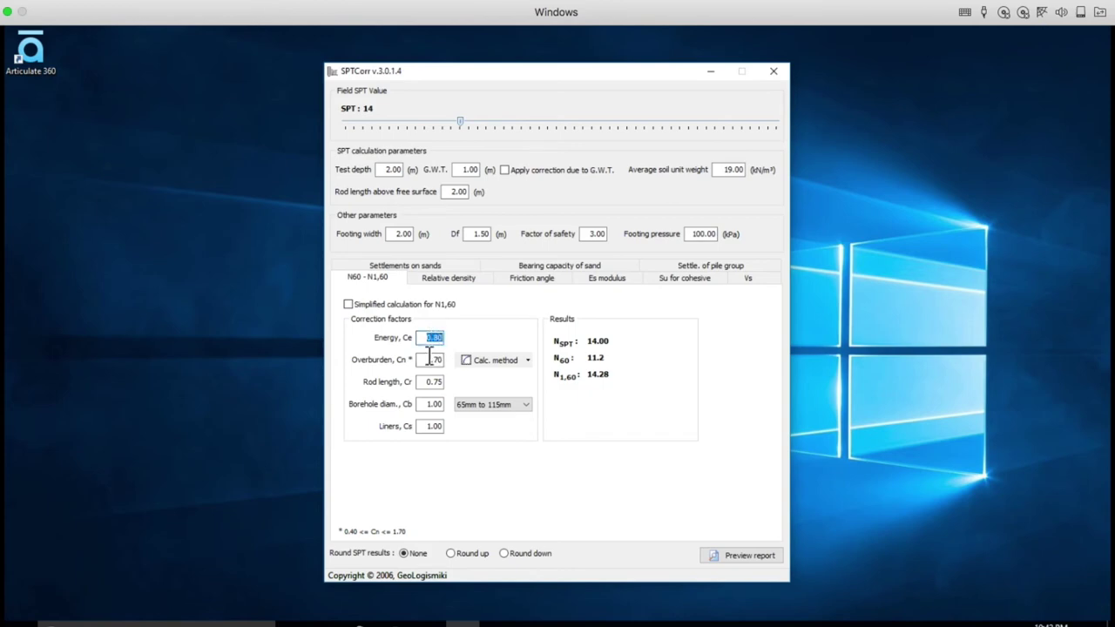
{"action": "left_click", "coordinate": [348, 305]}
{"action": "left_click", "coordinate": [440, 338]}
{"action": "key", "text": "BackSpace"}
{"action": "type", "text": "0"}
{"action": "left_click", "coordinate": [430, 359]}
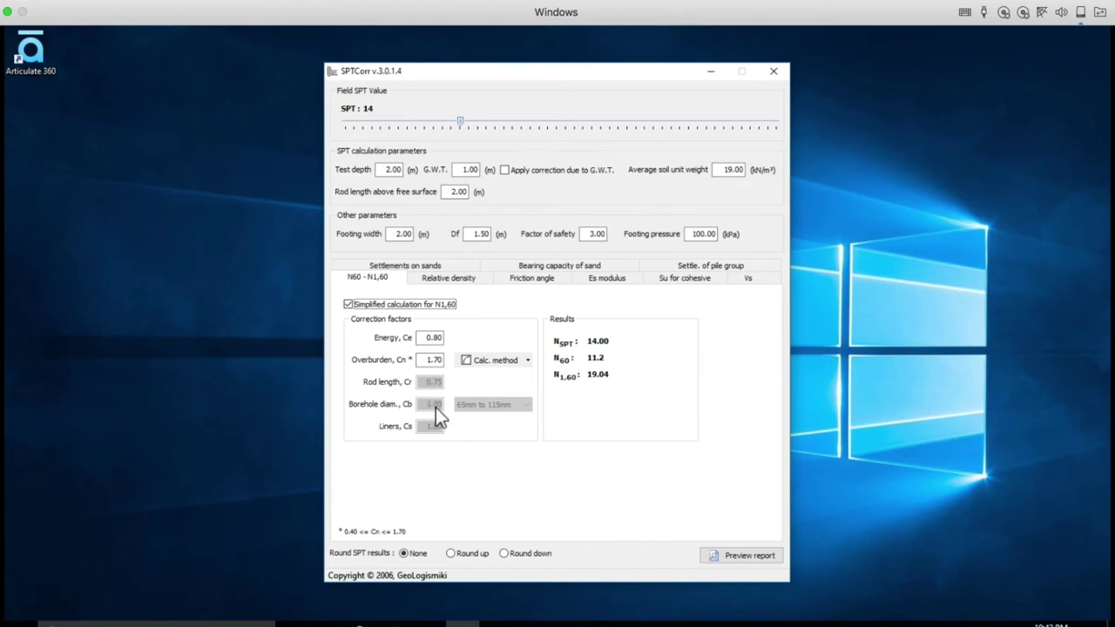
{"action": "left_click", "coordinate": [348, 304]}
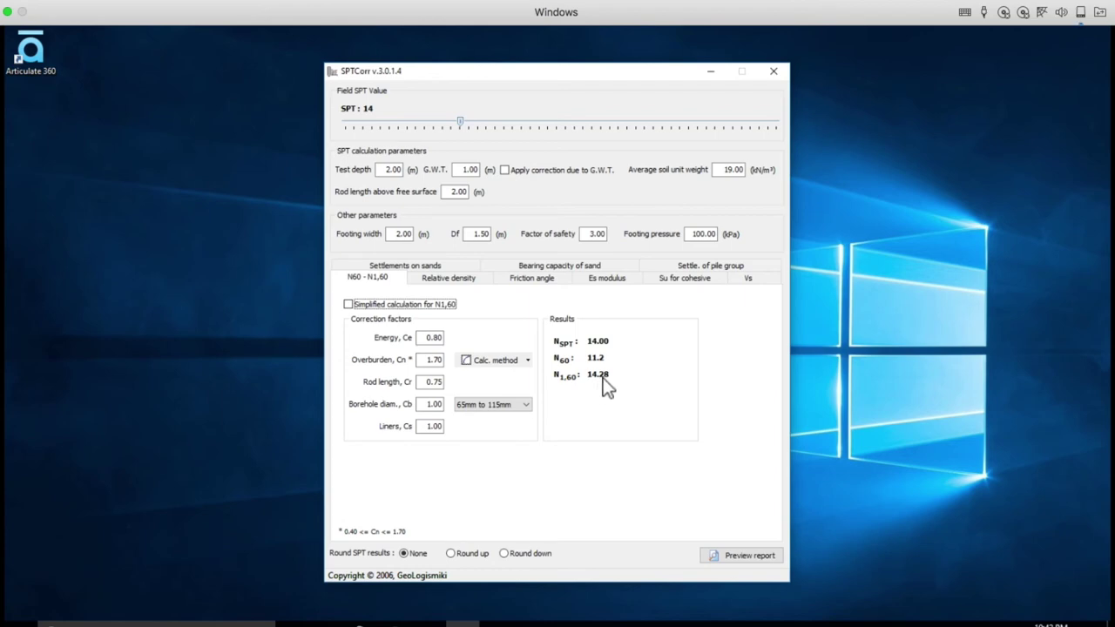
{"action": "left_click", "coordinate": [349, 305]}
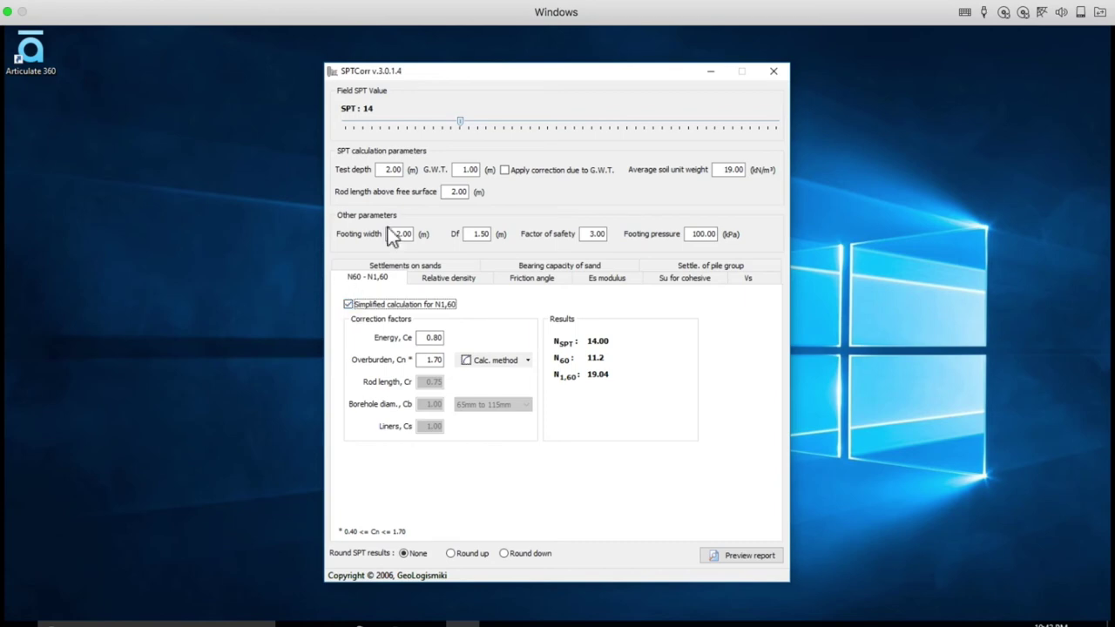
- Set the field SPT value to 20 and review the bearing capacity, sand settlement and Es modulus results
{"action": "left_click_drag", "start_coordinate": [462, 121], "coordinate": [510, 123]}
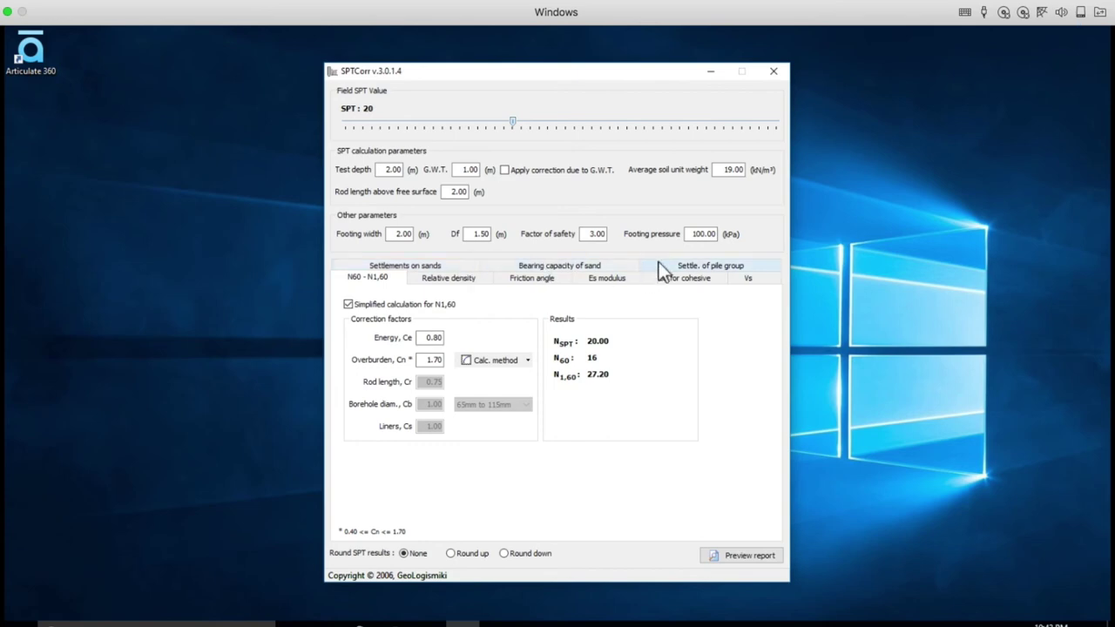
{"action": "left_click", "coordinate": [575, 267]}
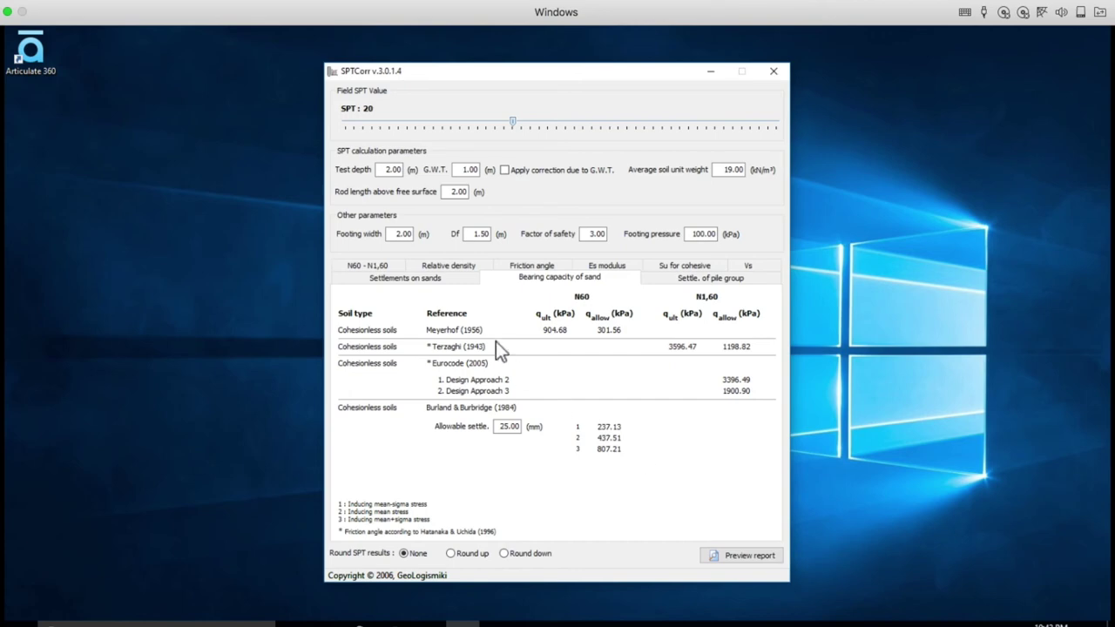
{"action": "left_click", "coordinate": [440, 280]}
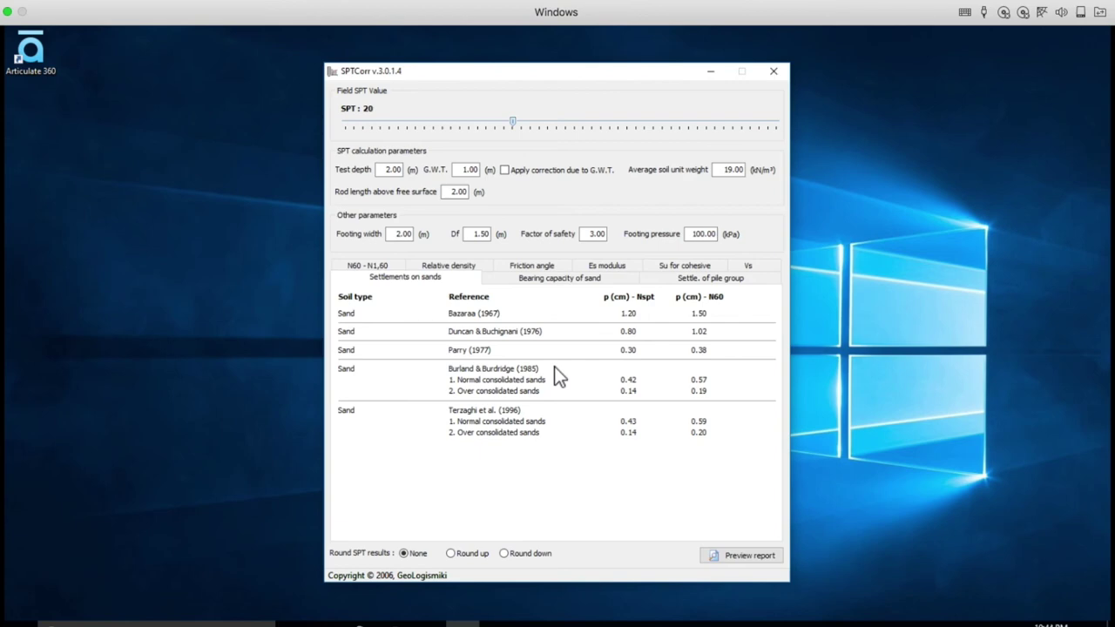
{"action": "left_click", "coordinate": [590, 264]}
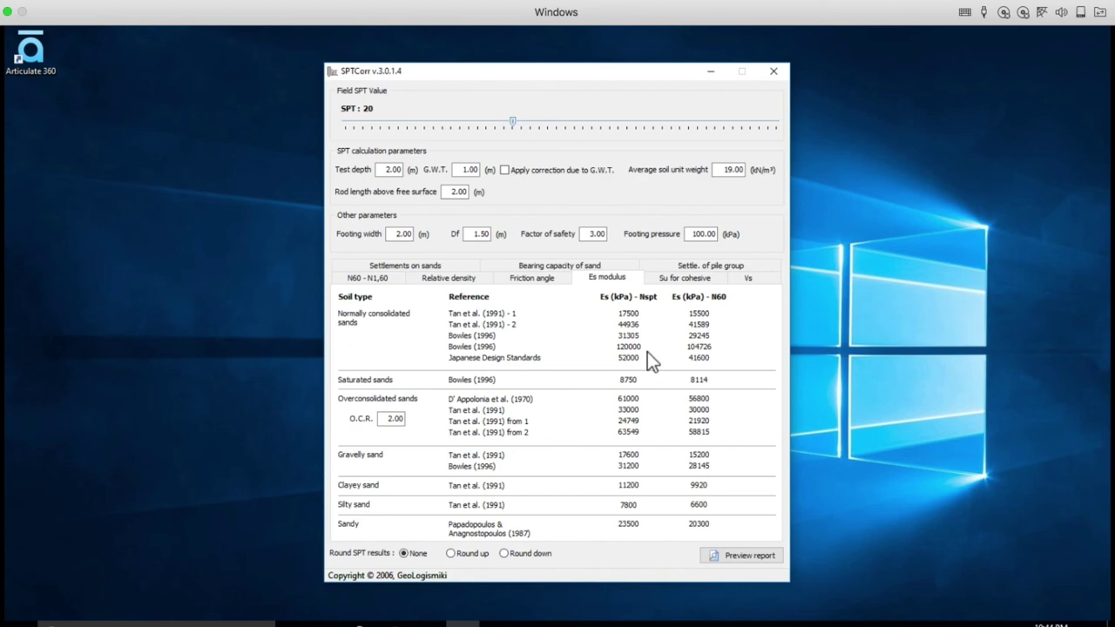
- Compare rounding the SPT results up and down, leaving Round up selected
{"action": "left_click", "coordinate": [449, 554]}
{"action": "left_click", "coordinate": [504, 553]}
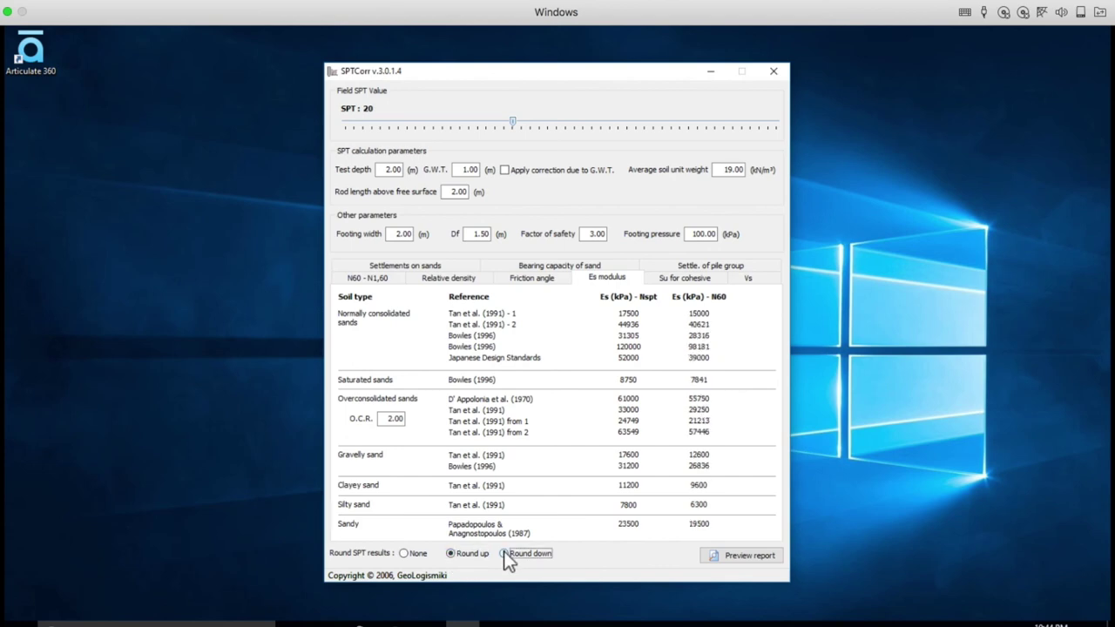
{"action": "left_click", "coordinate": [449, 553]}
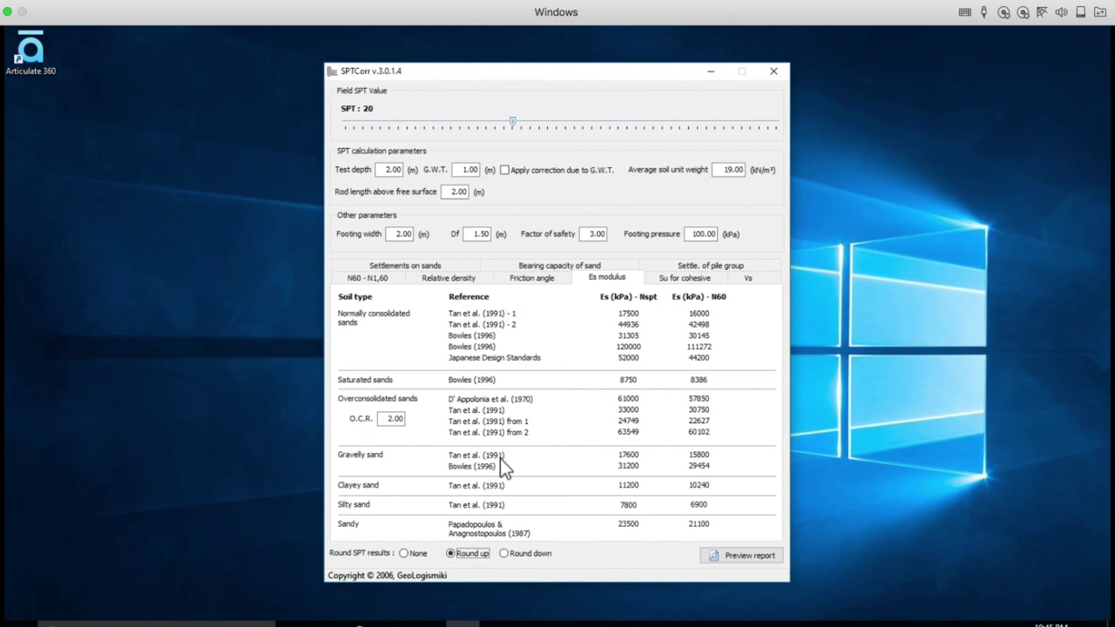
- Preview the results report and look through all its pages, from relative density to pile group settlement
{"action": "left_click", "coordinate": [721, 554]}
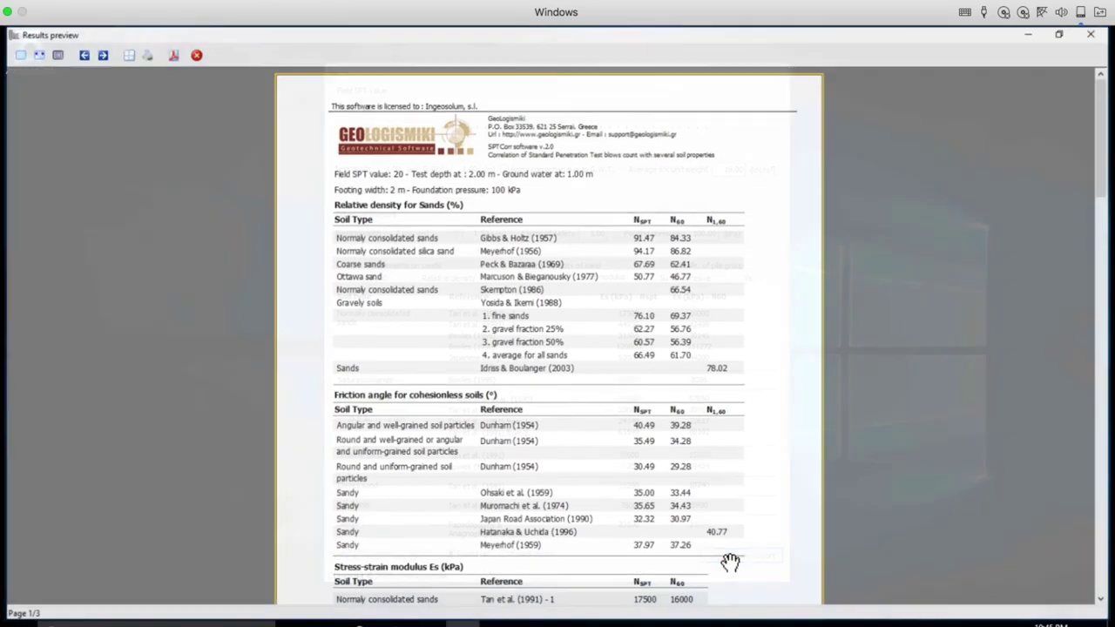
{"action": "scroll", "coordinate": [659, 510], "scroll_direction": "down", "scroll_amount": 15}
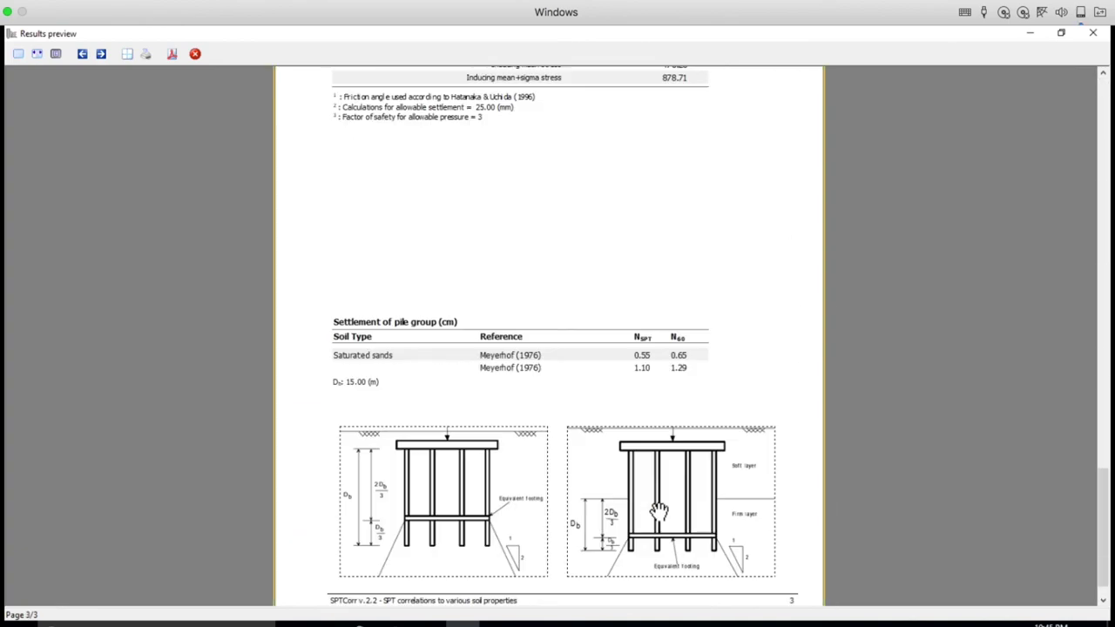
{"action": "scroll", "coordinate": [660, 511], "scroll_direction": "up", "scroll_amount": 20}
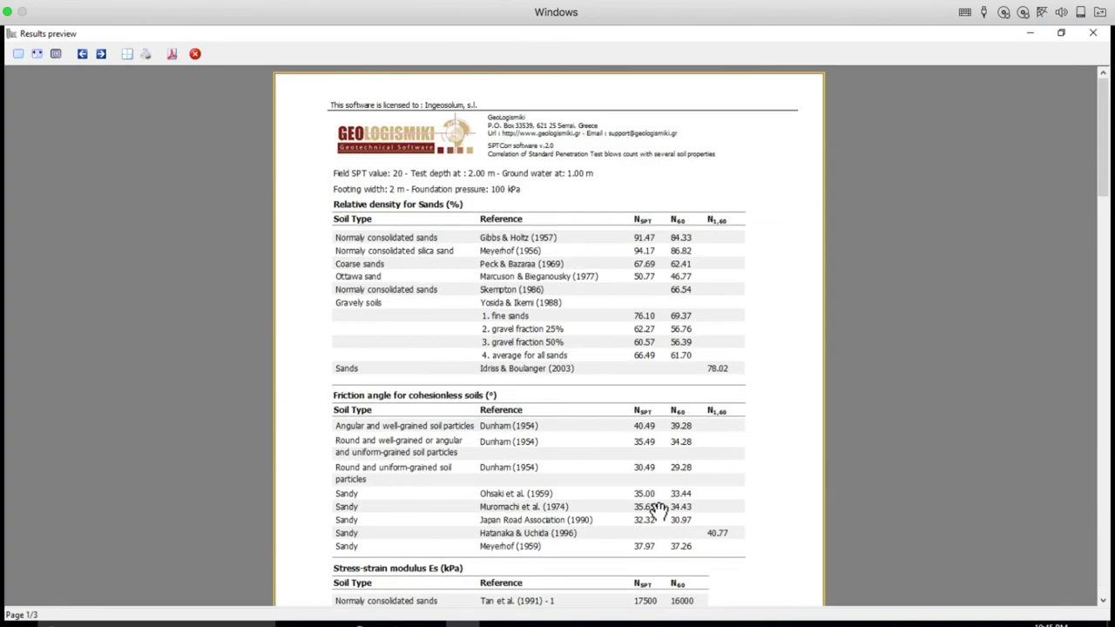
{"action": "scroll", "coordinate": [659, 510], "scroll_direction": "down", "scroll_amount": 20}
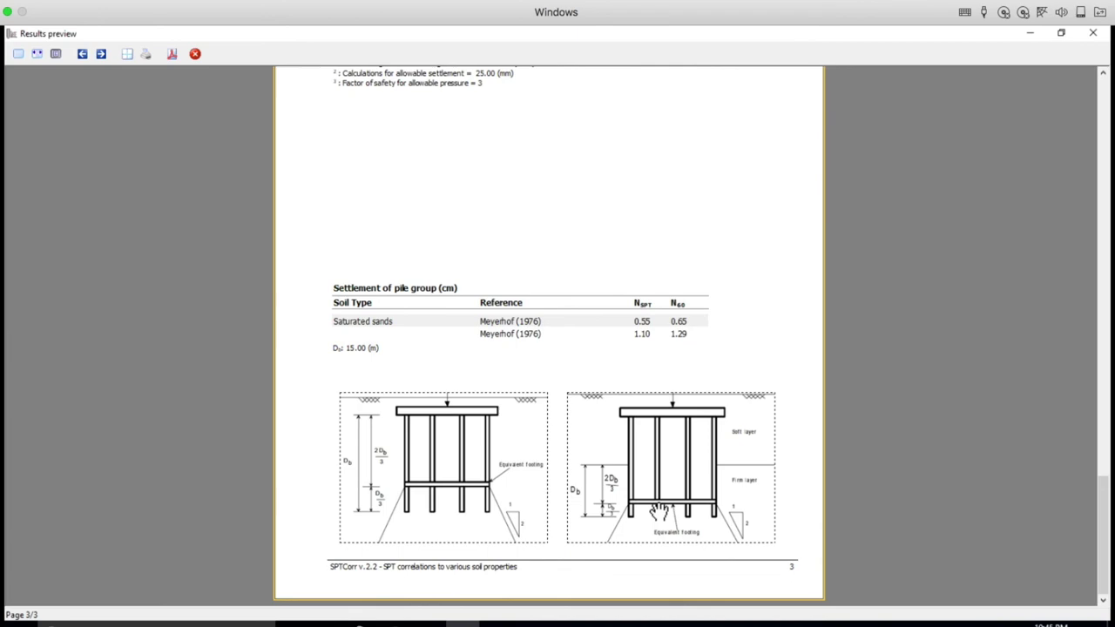
{"action": "scroll", "coordinate": [659, 510], "scroll_direction": "up", "scroll_amount": 20}
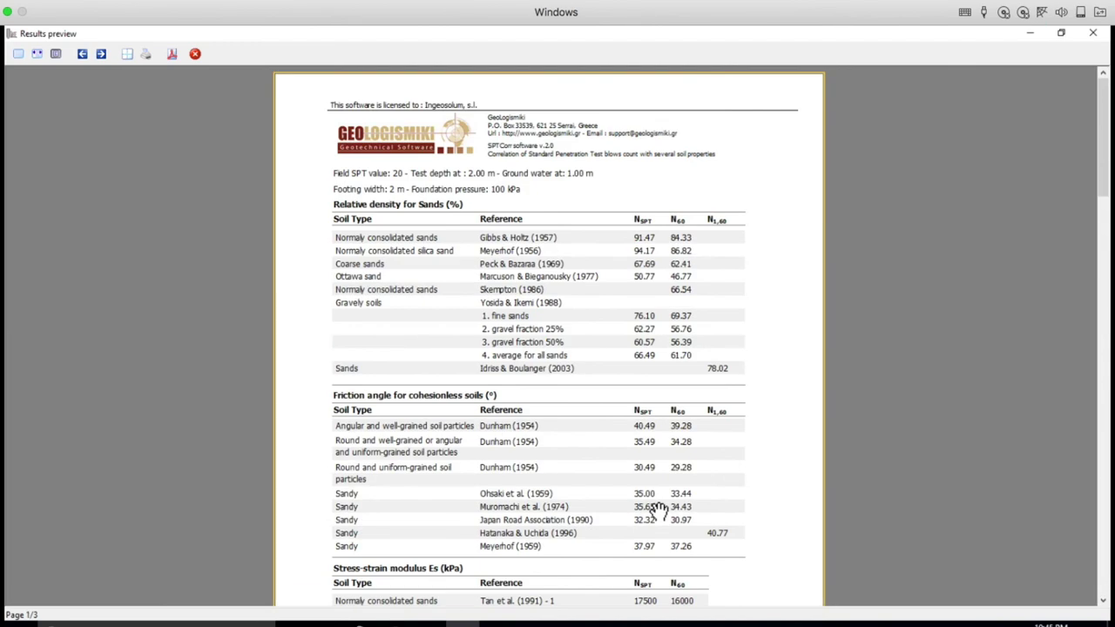